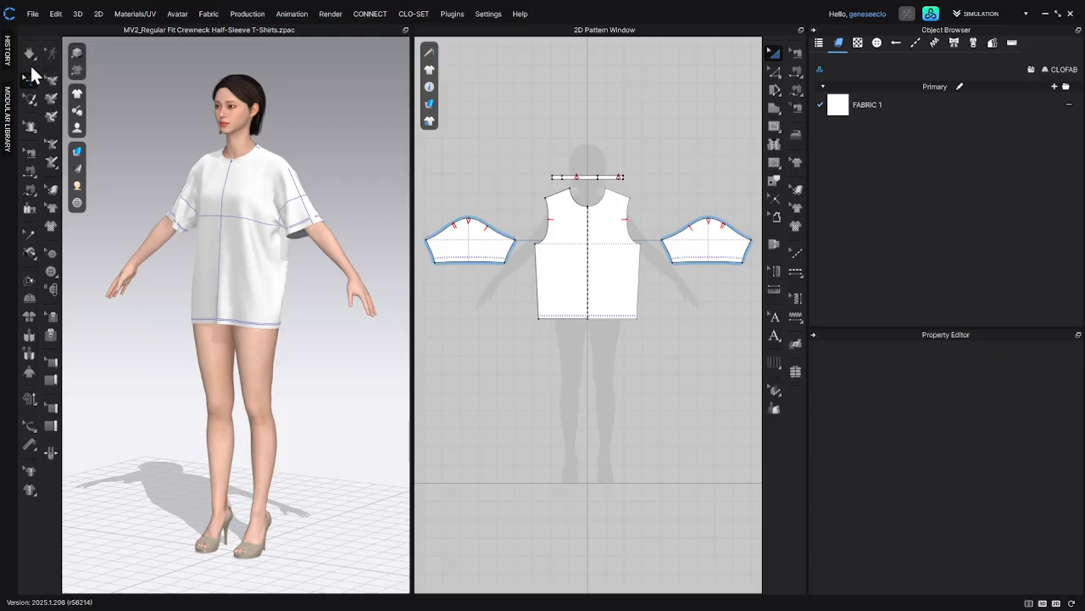
- Try lengthening both sleeves directly on the 3D garment by pulling the sleeve hem downward into a pointed shape
left_click(32, 127)
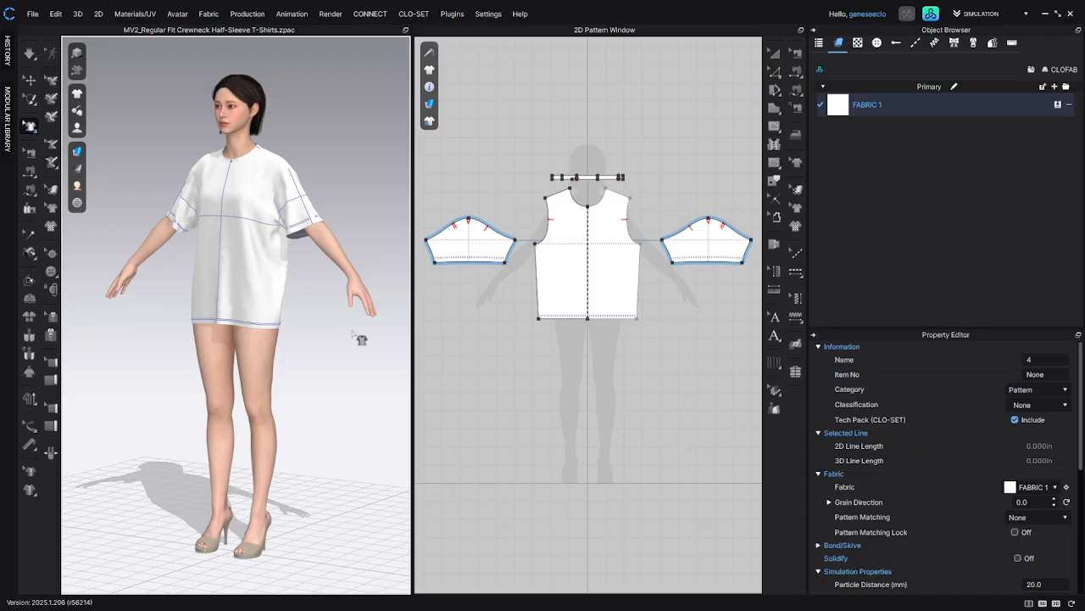
left_click(239, 263)
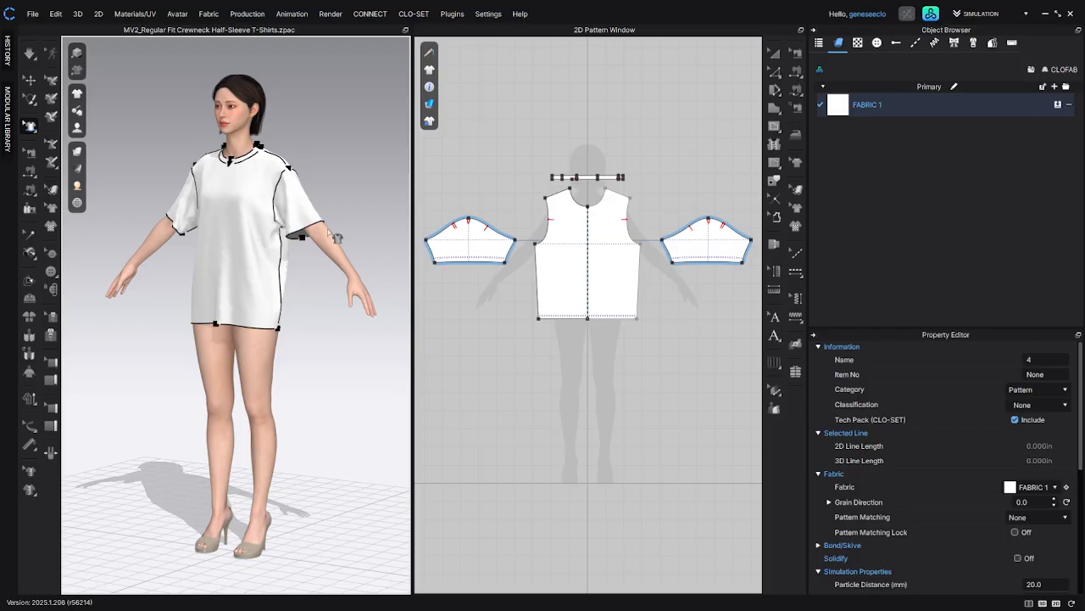
left_click_drag(312, 240, 337, 281)
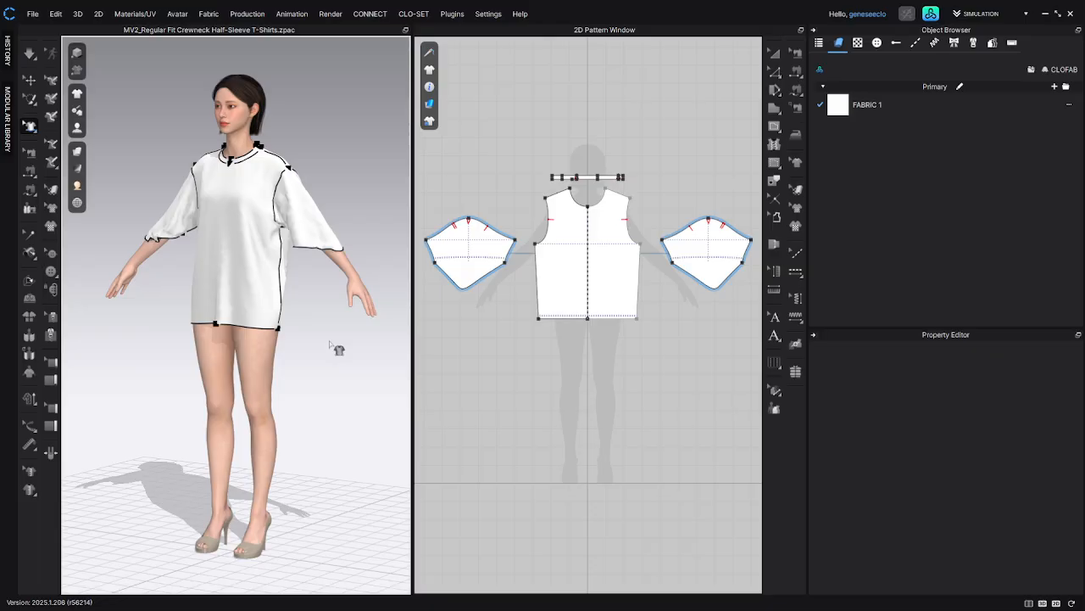
right_click_drag(336, 322, 312, 250)
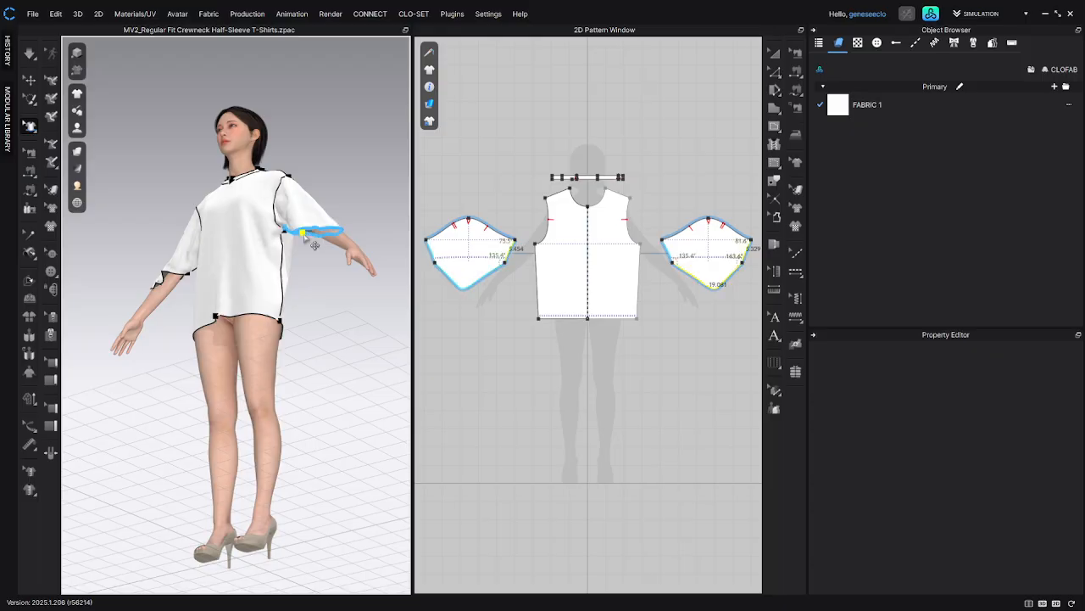
left_click(310, 239)
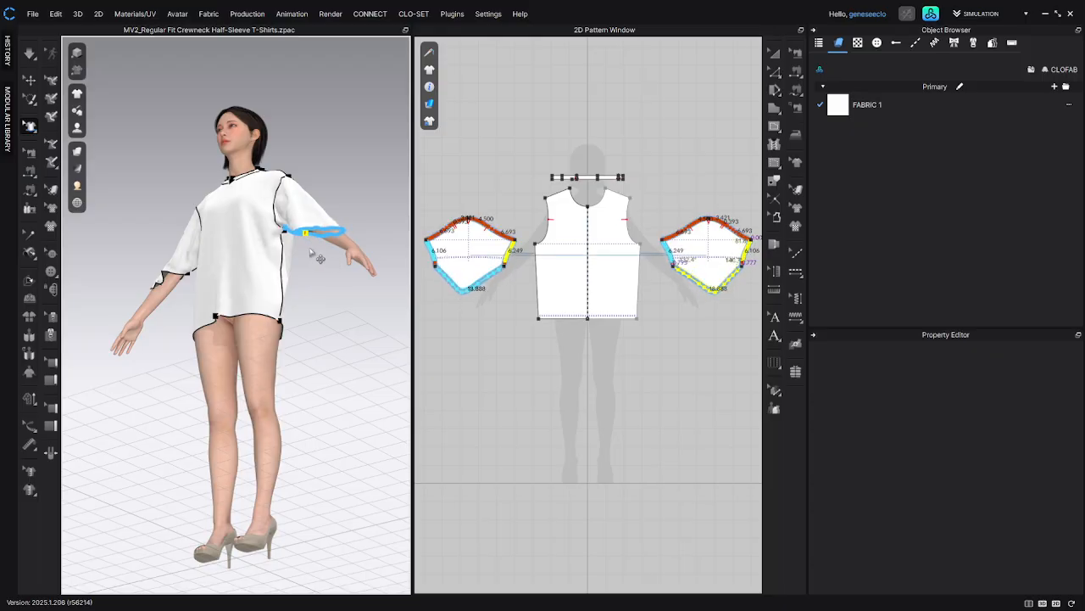
left_click(327, 283)
- Extend the underarm corners of the sleeve hem toward the wrist on the back of the 3D garment
right_click_drag(327, 281, 169, 285)
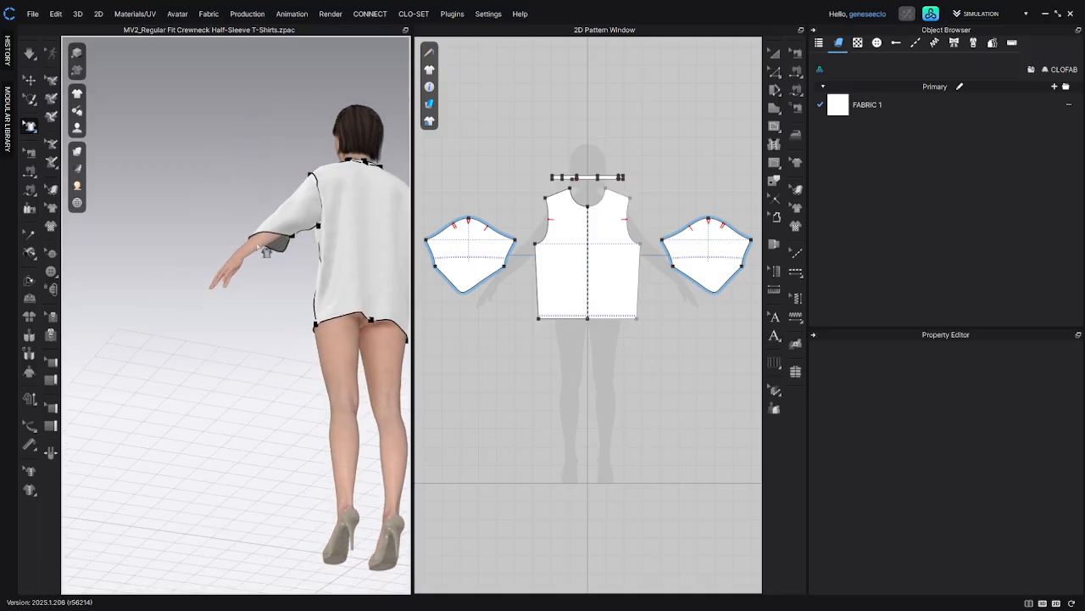
left_click(300, 245)
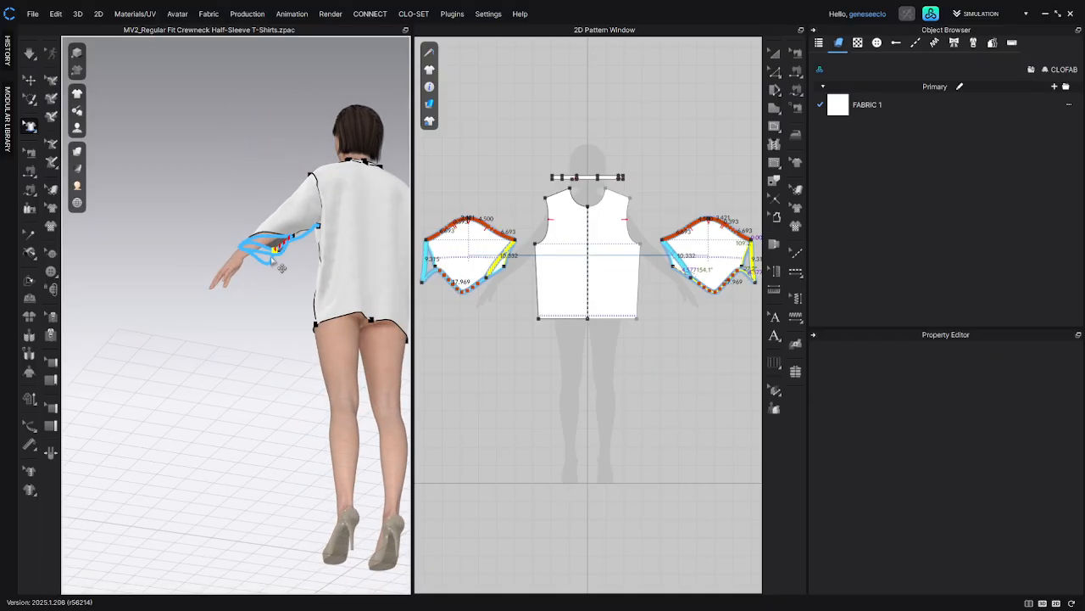
left_click_drag(258, 259, 258, 260)
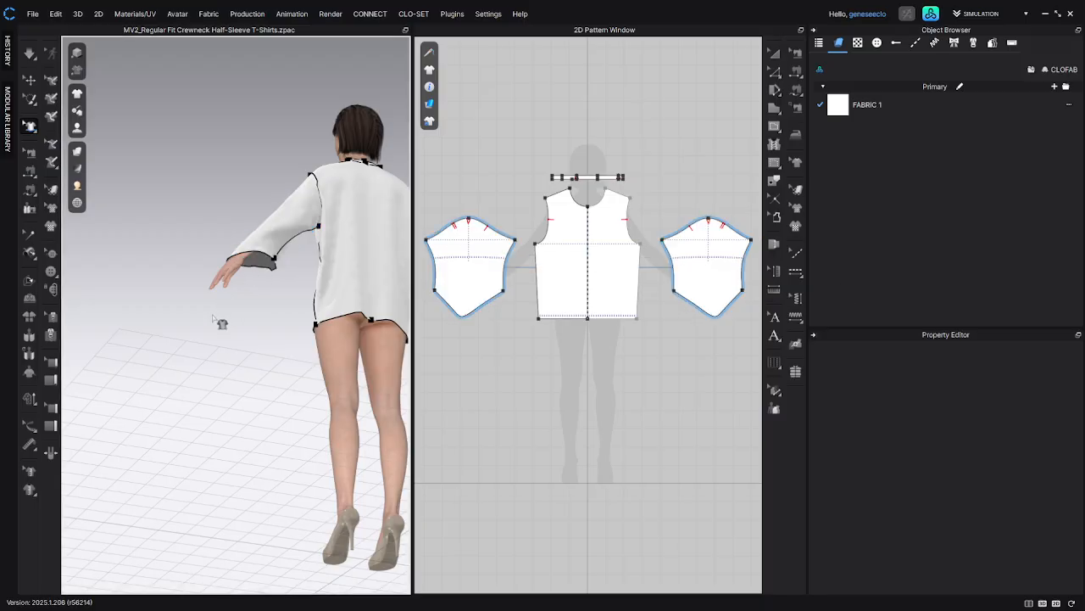
right_click_drag(184, 338, 369, 378)
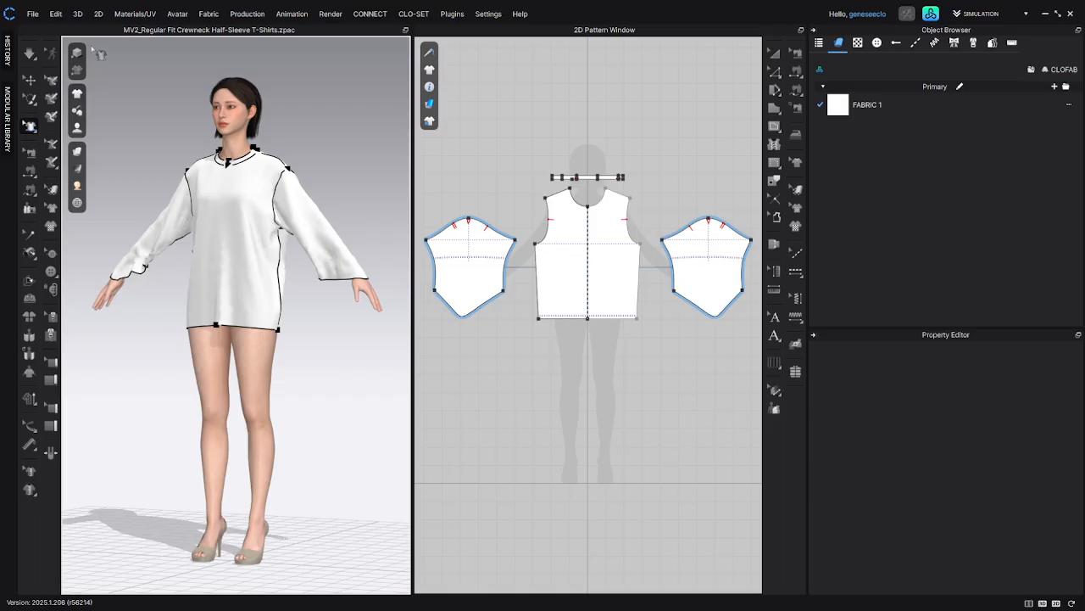
- Undo all the sleeve edits made on the 3D garment
left_click(55, 13)
left_click(58, 26)
left_click(55, 14)
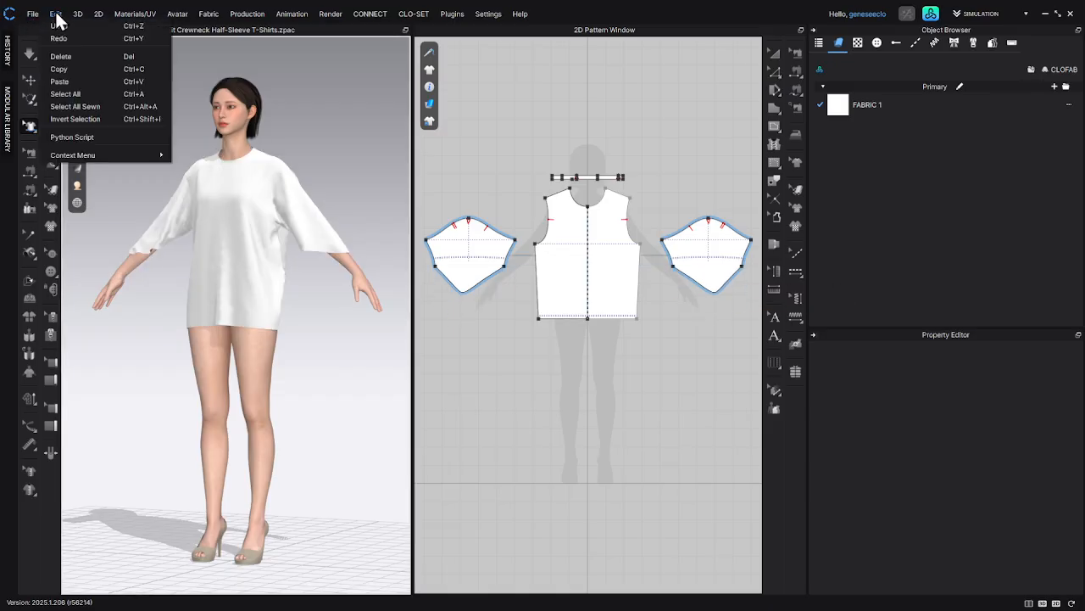
left_click(59, 27)
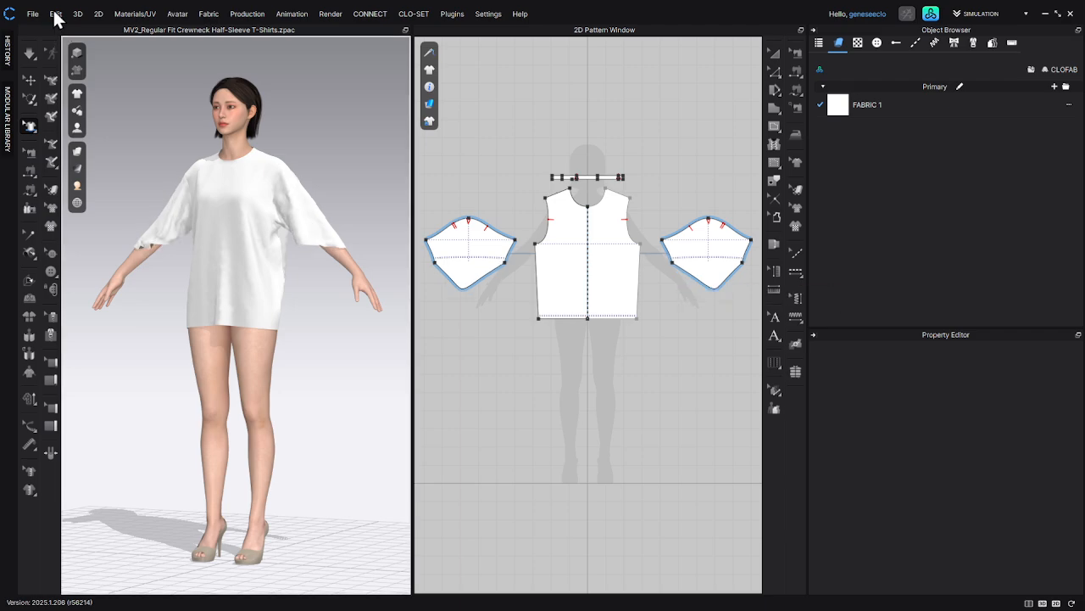
left_click(55, 14)
left_click(58, 28)
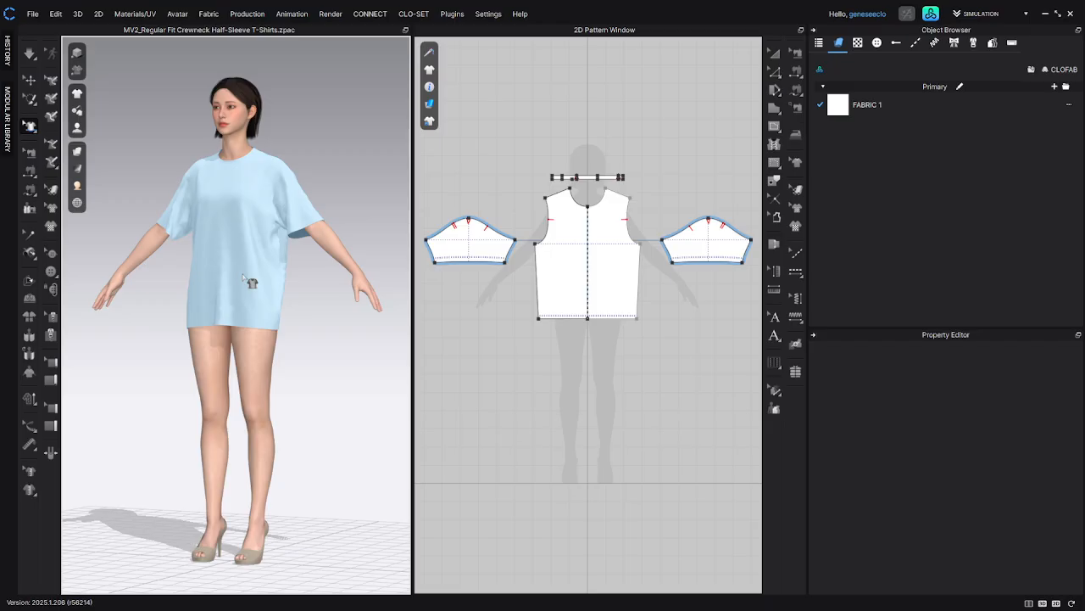
left_click(273, 300)
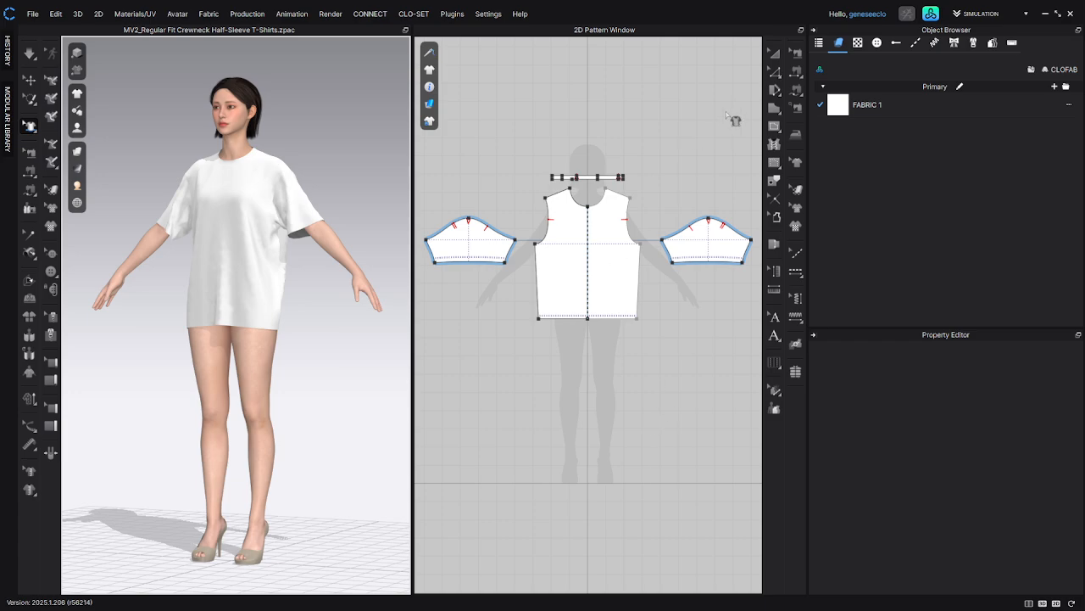
- Examine the linked editing options available for the T-shirt's body pattern in the 2D window
left_click(774, 53)
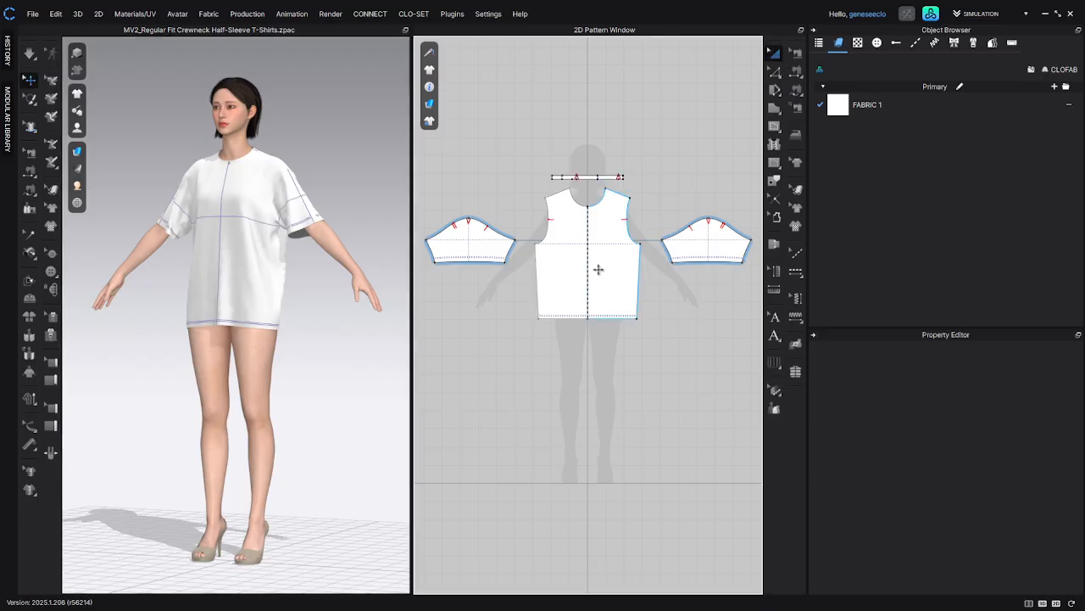
right_click(599, 272)
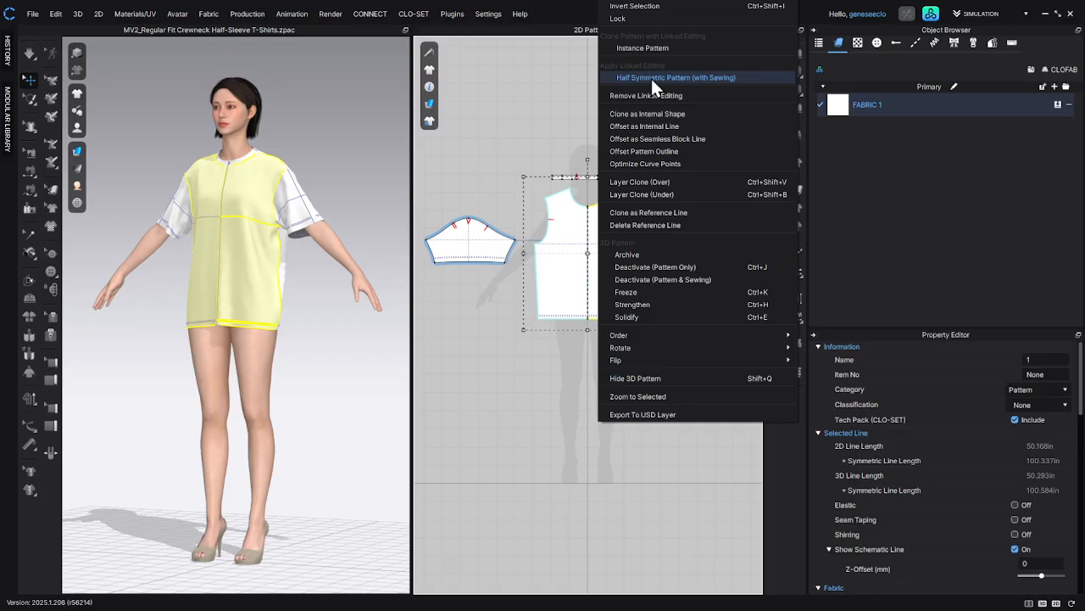
left_click(542, 413)
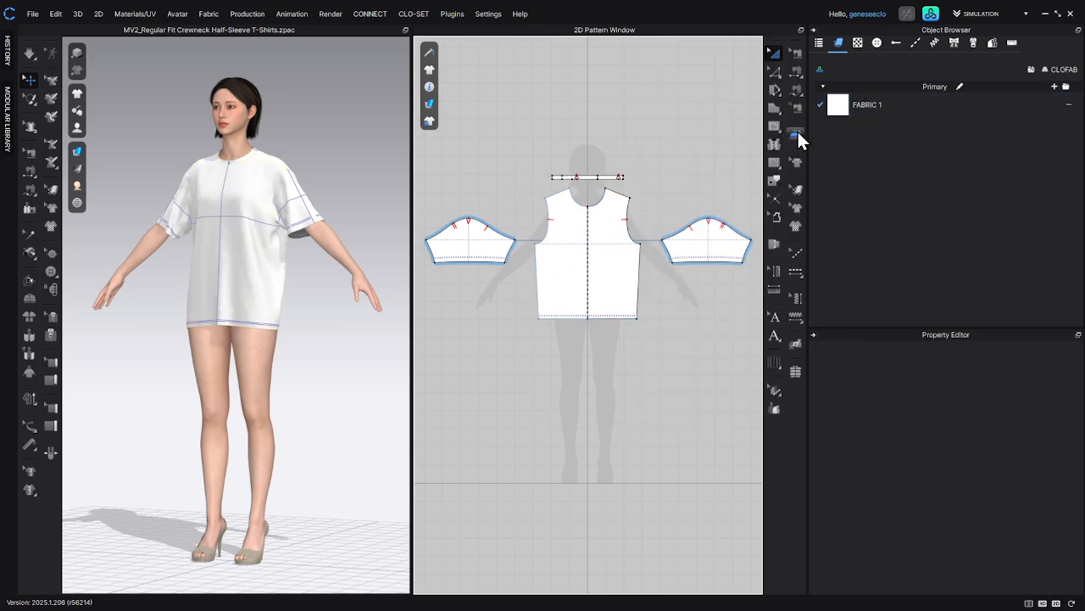
- Lengthen the sleeves slightly by moving the sleeve pattern's hem line straight down in the 2D window
left_click(775, 72)
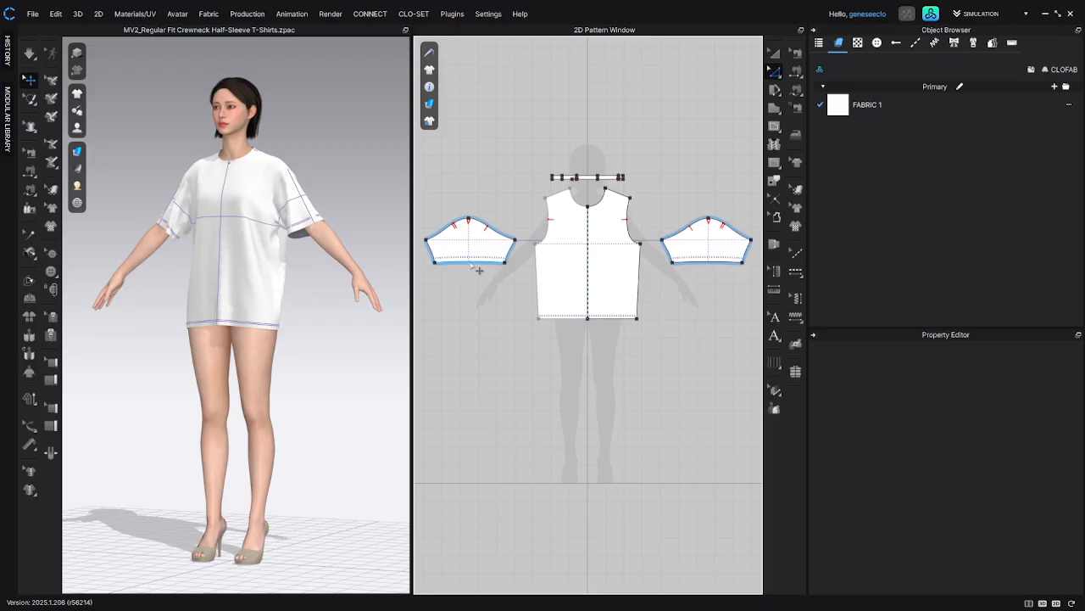
middle_click_drag(479, 314, 565, 314)
scroll(552, 320, "down", 3)
scroll(565, 314, "up", 2)
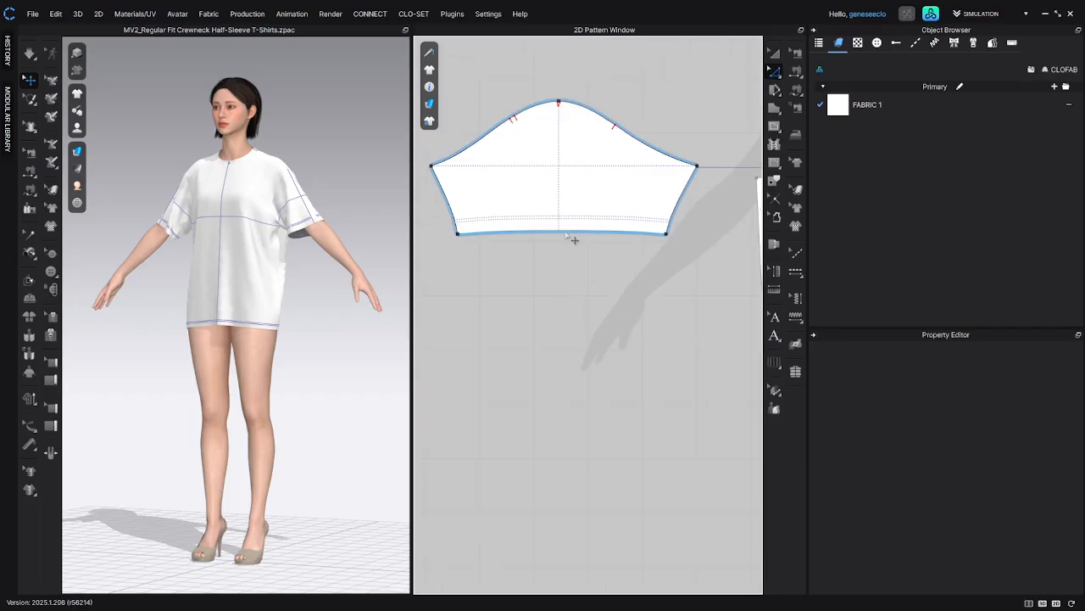
left_click_drag(572, 239, 572, 267)
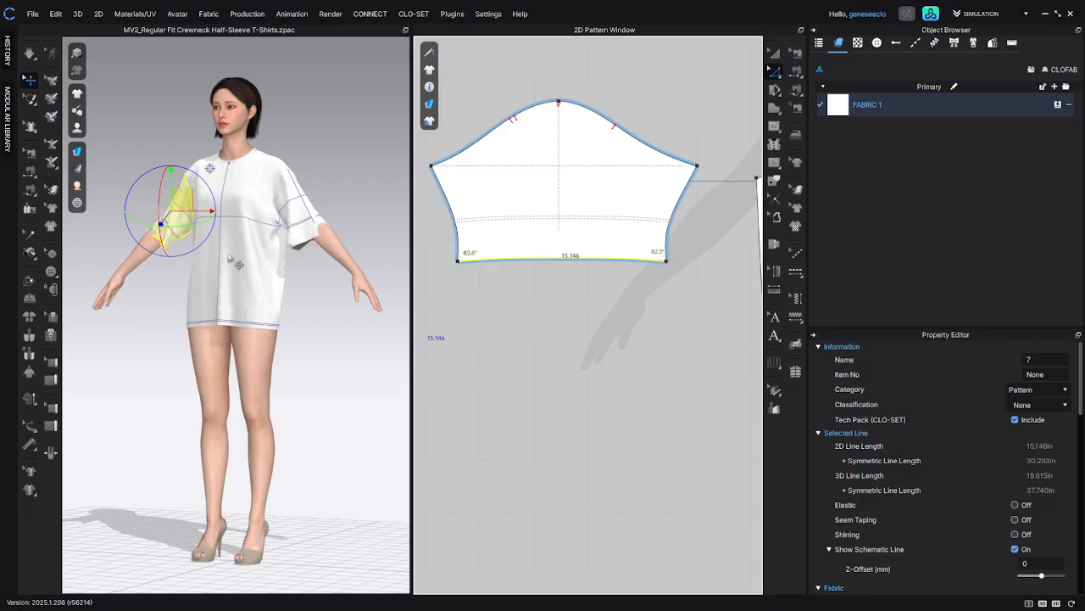
- Move the 2D sleeve hem line down level with the body pattern's hem, and simulate the garment
scroll(599, 416, "down", 5)
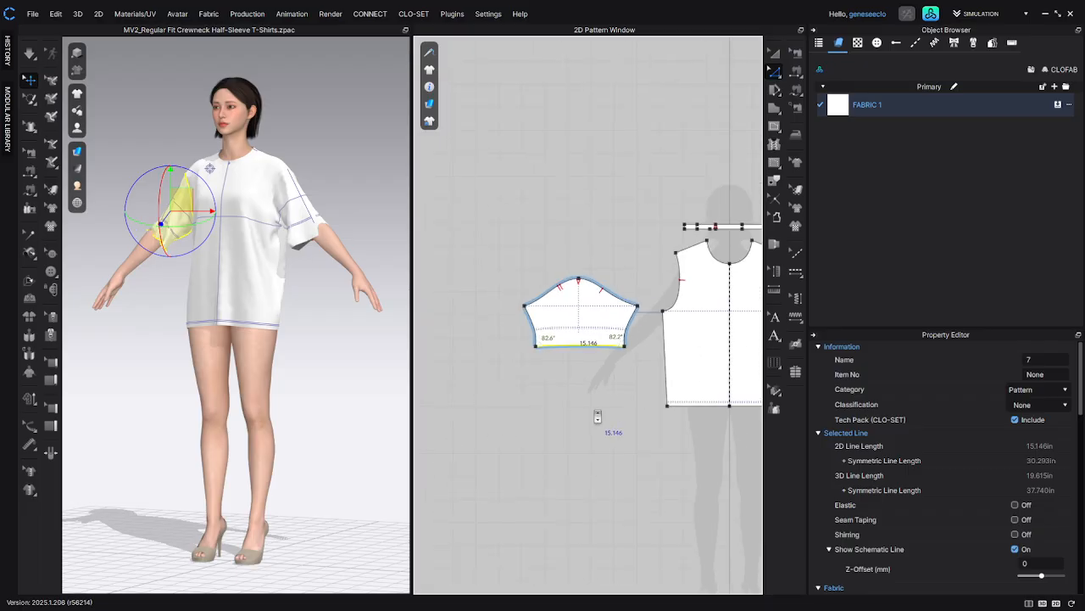
right_click_drag(611, 429, 541, 319)
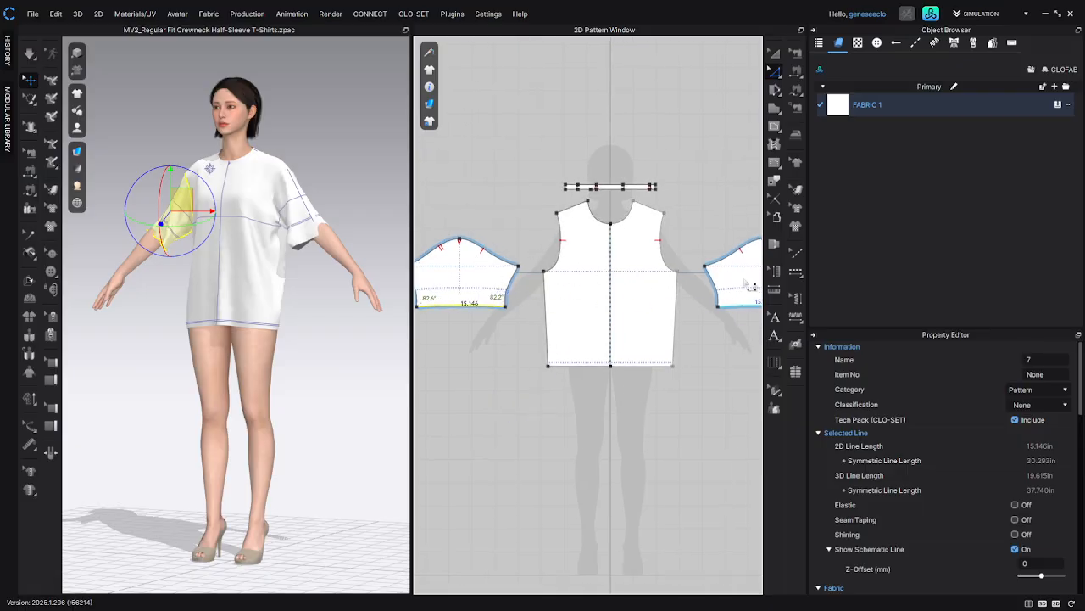
right_click_drag(468, 366, 511, 360)
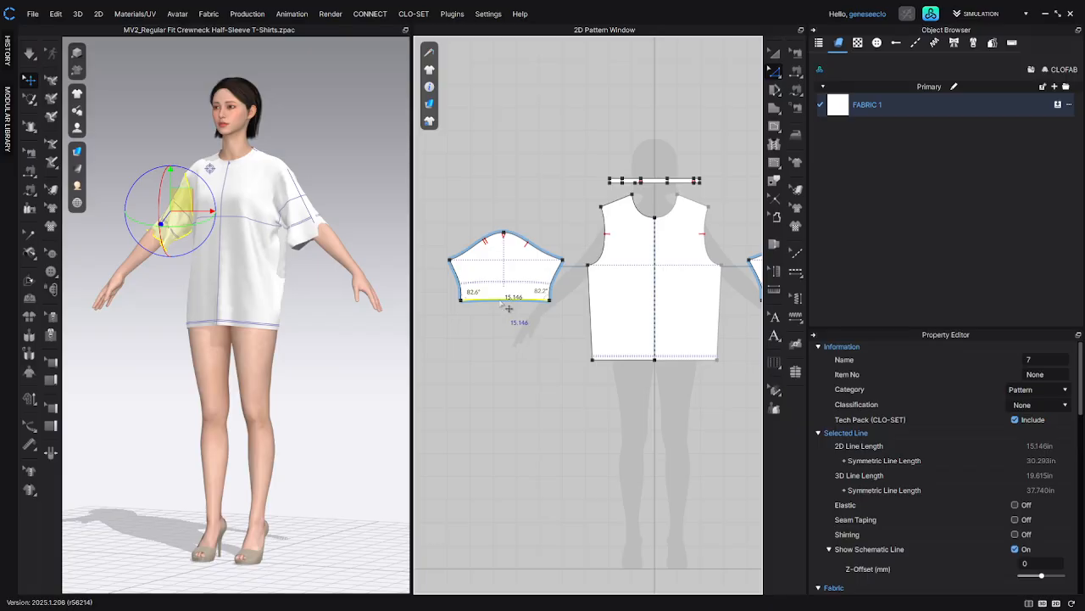
left_click_drag(508, 307, 507, 366)
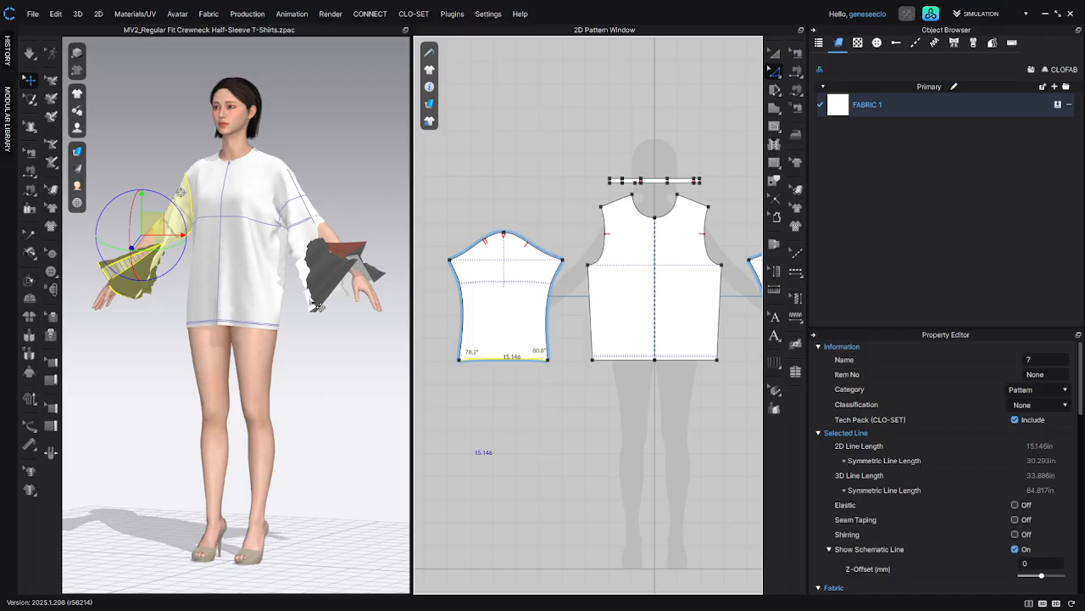
left_click(29, 53)
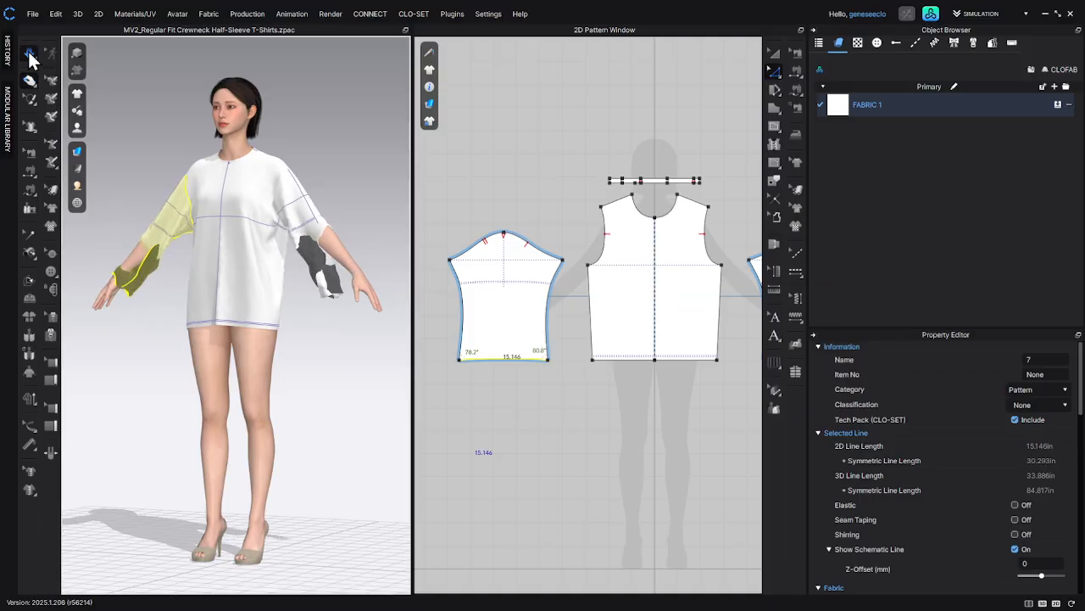
left_click(29, 53)
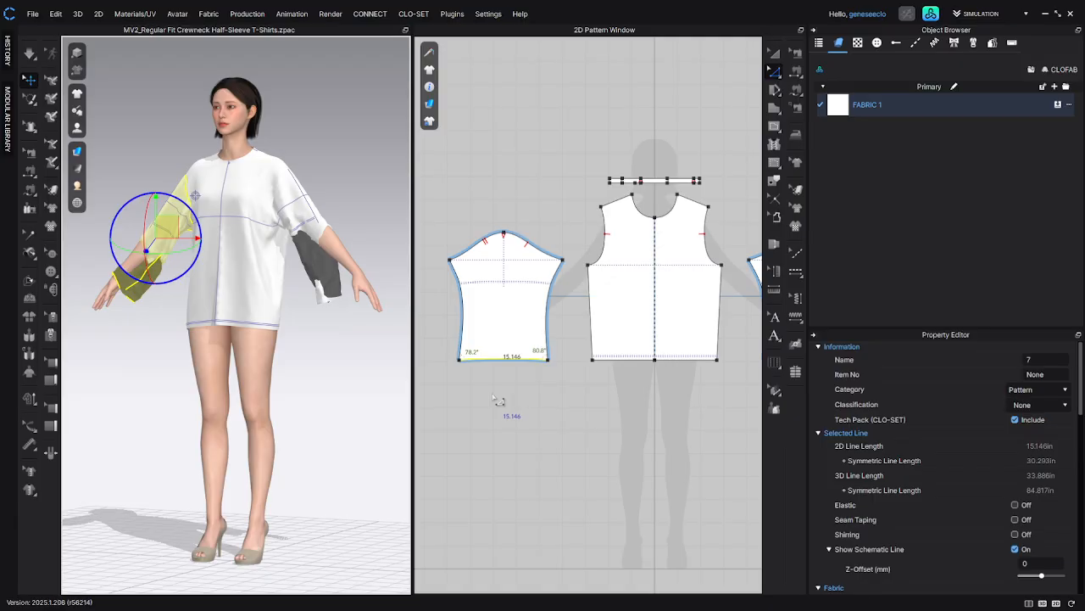
- Undo the simulation and the long extension of the sleeve hem line
left_click(56, 15)
left_click(55, 27)
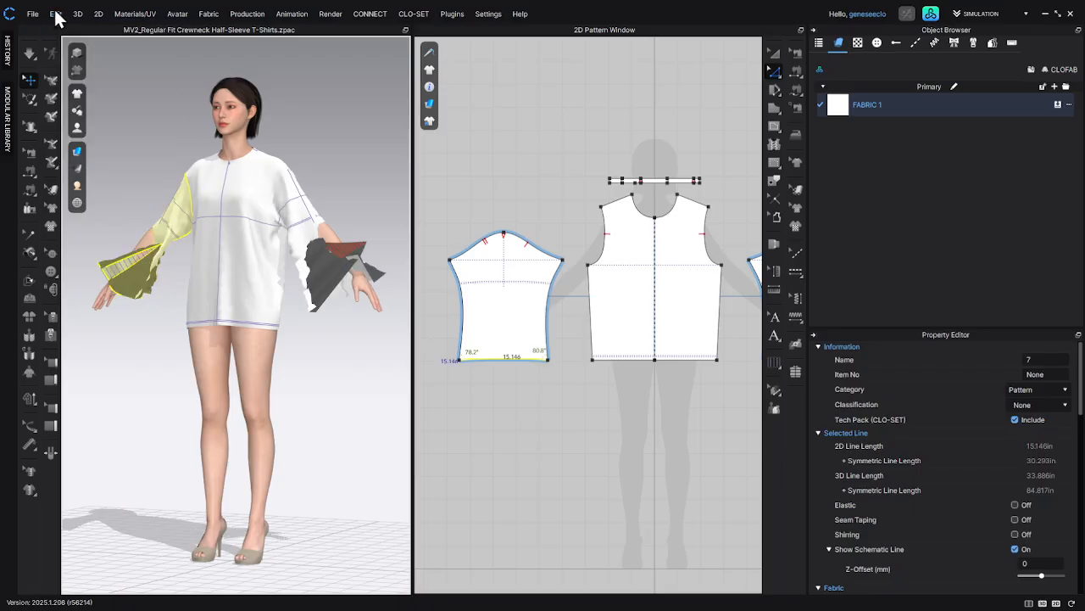
left_click(56, 15)
left_click(56, 27)
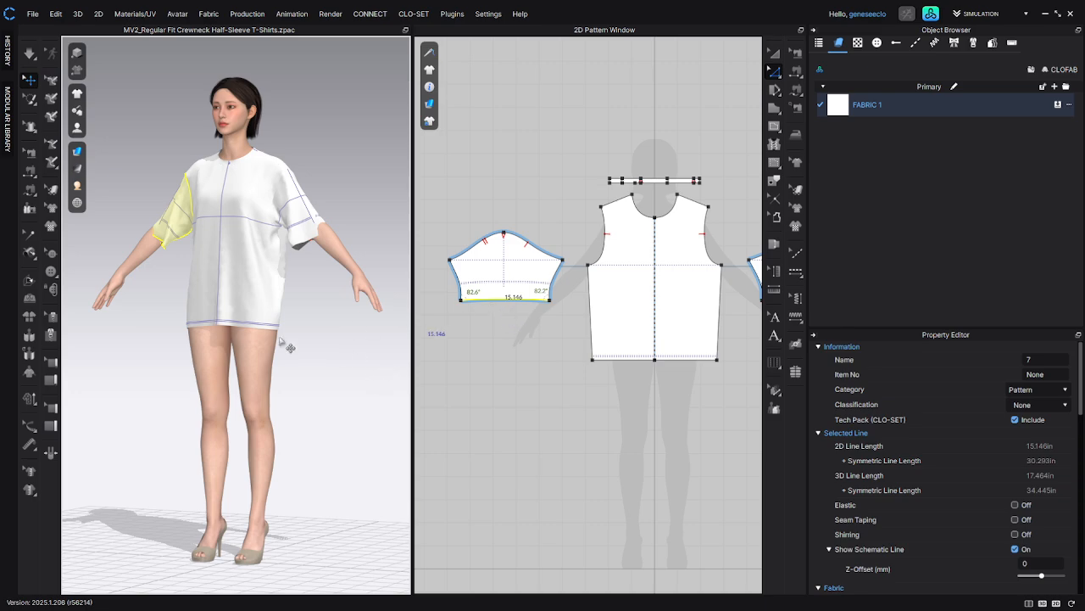
- Simulate the garment to drape the slightly lengthened sleeves and adjust the sleeve on the arm, ending the simulation when it settles
left_click(29, 54)
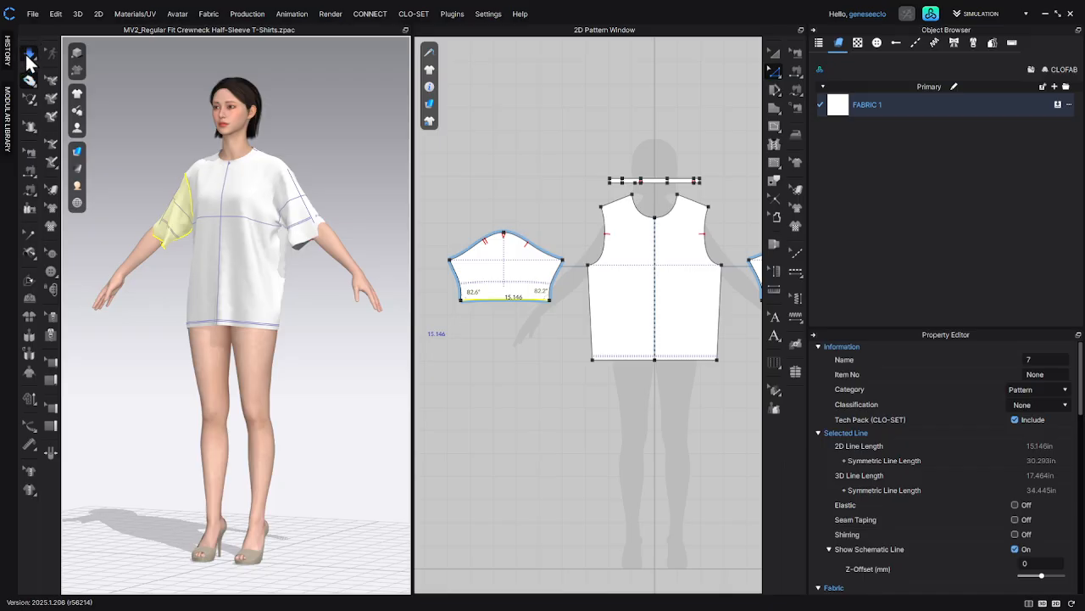
left_click(320, 225)
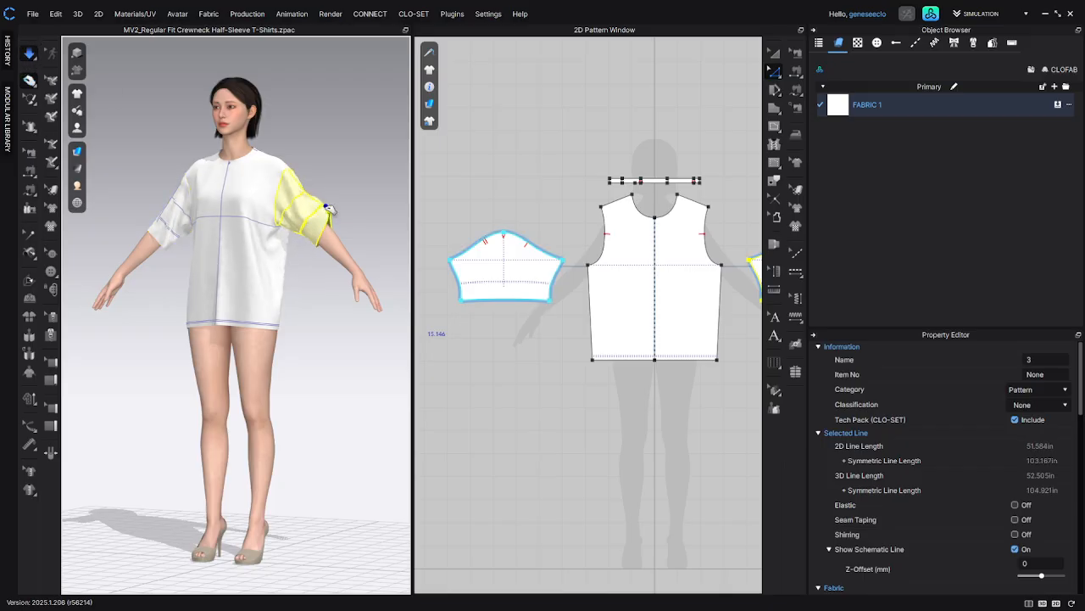
left_click(29, 54)
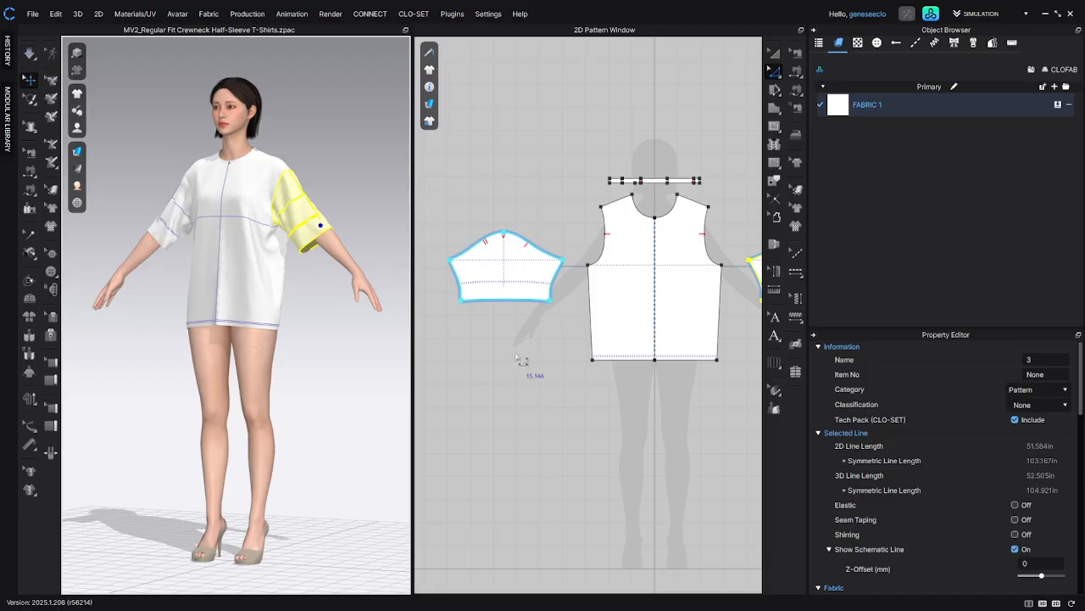
- Move the 2D sleeve hem line down by a moderate amount, and simulate until the longer sleeves drape over the forearms
left_click(512, 305)
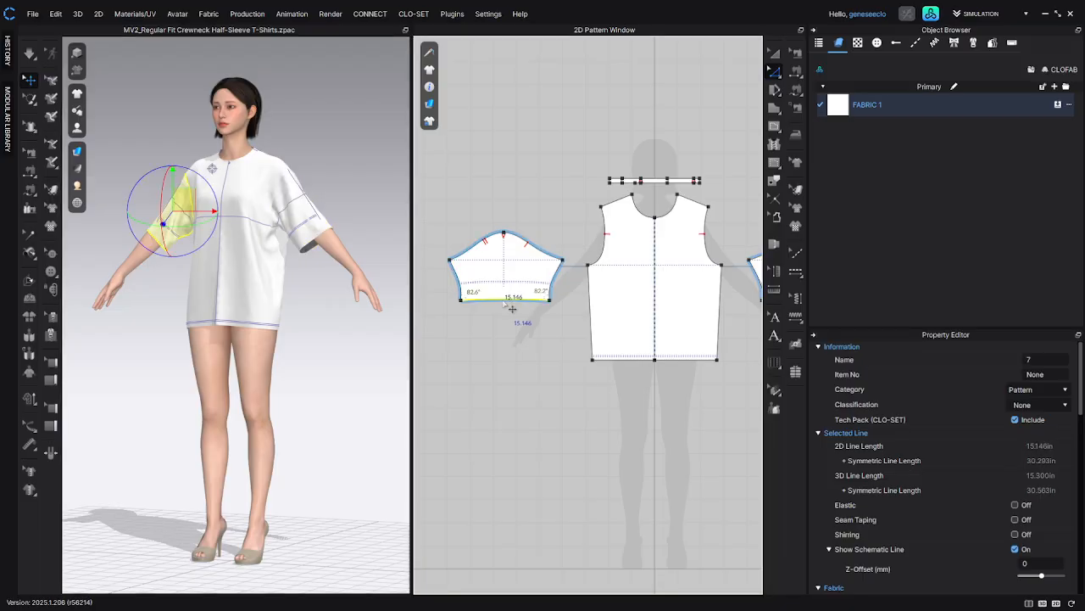
left_click_drag(512, 309, 511, 336)
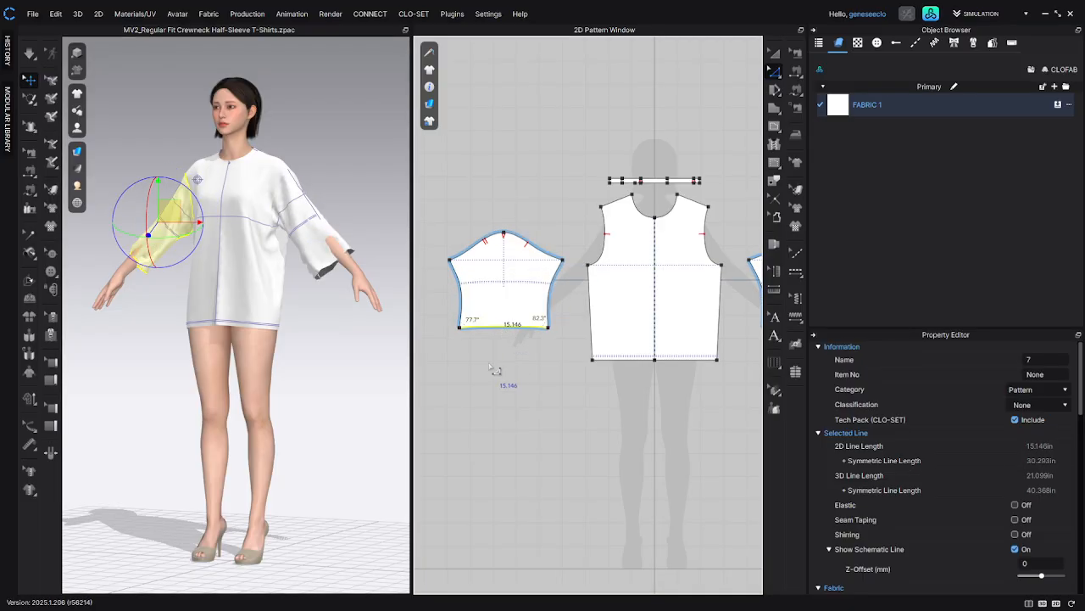
left_click(29, 54)
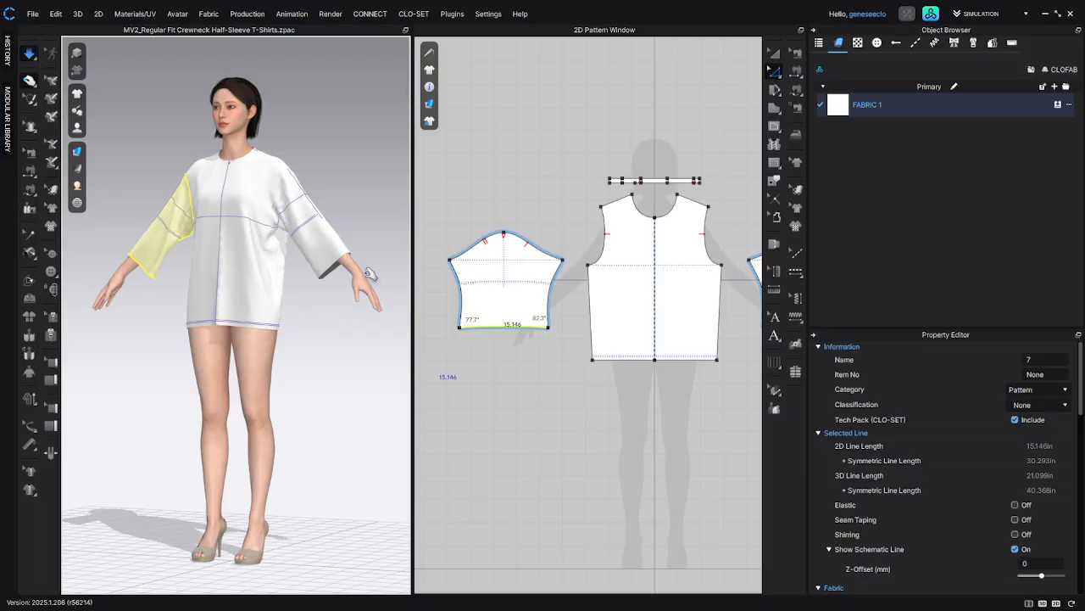
left_click(342, 246)
left_click(33, 57)
- Extend the sleeve hem line down again to almost the body pattern's hem level, and simulate the wrist-length sleeves
left_click(513, 329)
left_click_drag(514, 336, 517, 357)
left_click(30, 58)
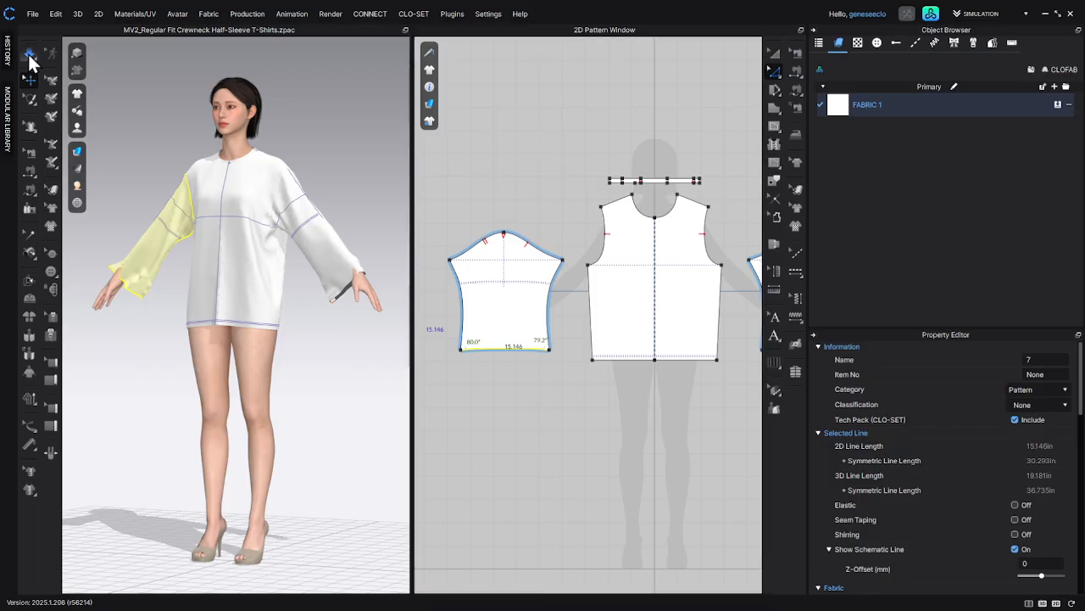